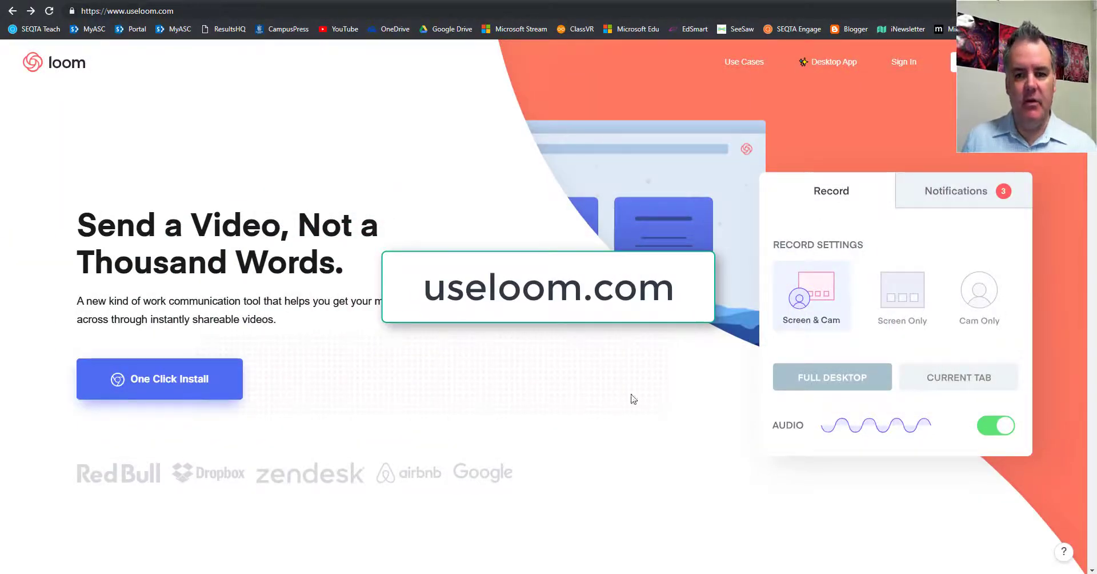
- Open the Loom screen-recorder extension's install page from useloom.com's One Click Install
{"action": "left_click", "coordinate": [170, 384]}
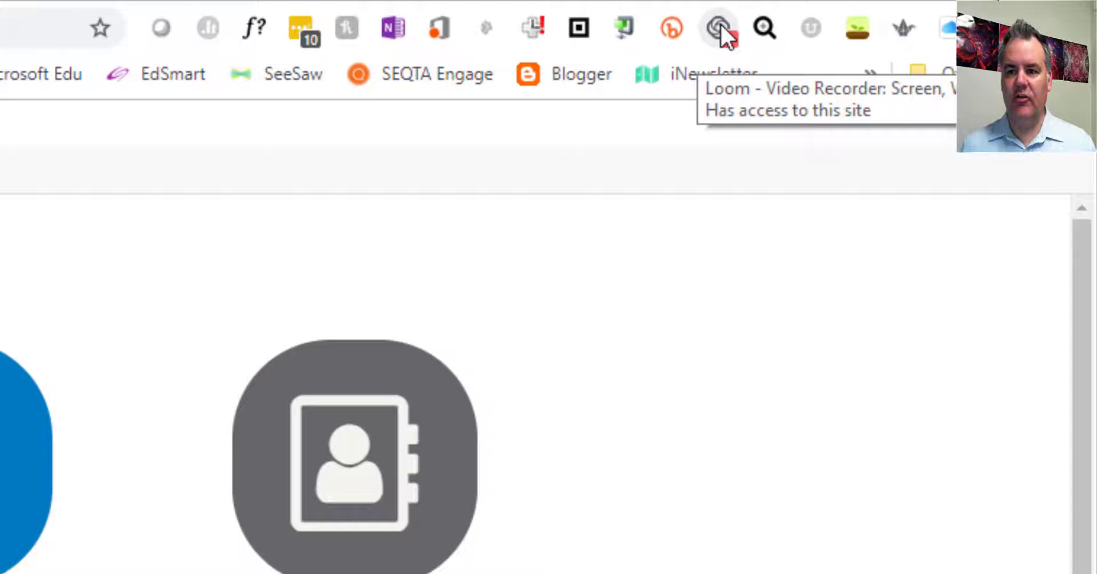
- Start a Loom recording set to Screen Only, with microphone audio and no webcam
{"action": "left_click", "coordinate": [719, 26]}
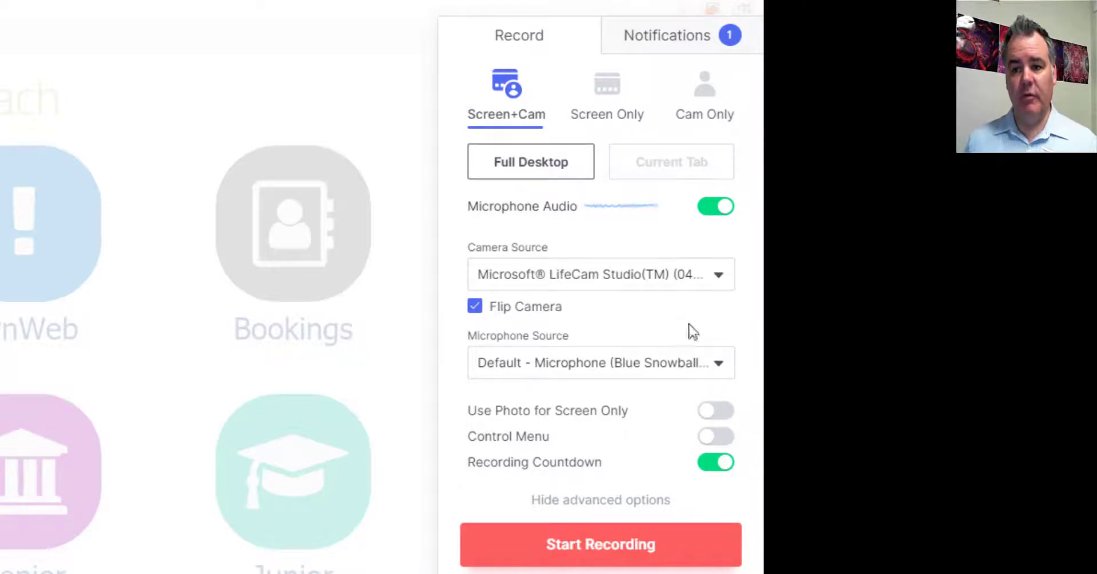
{"action": "left_click", "coordinate": [608, 88]}
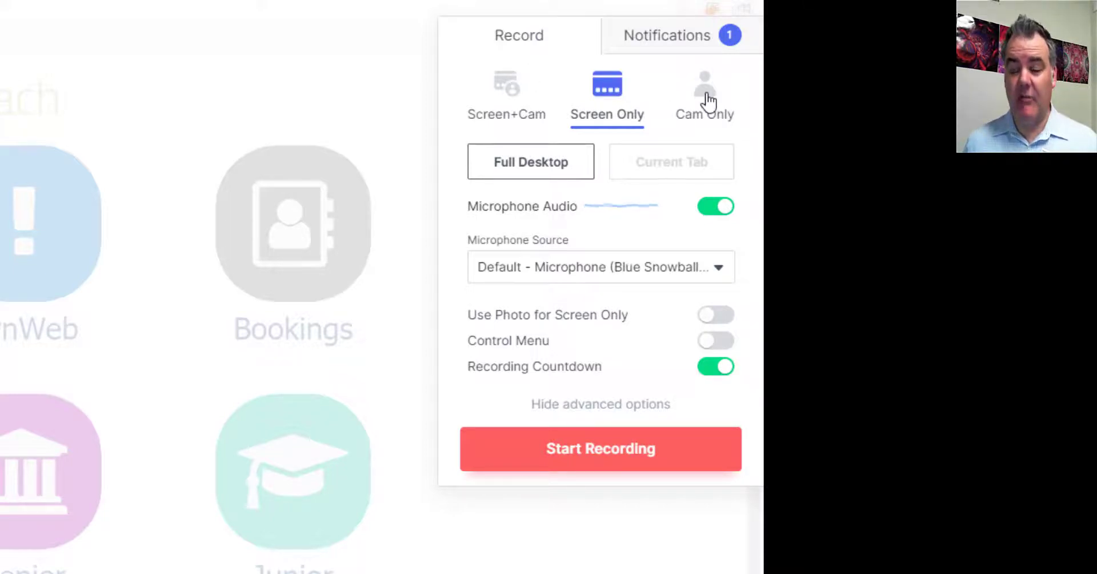
{"action": "left_click", "coordinate": [616, 447]}
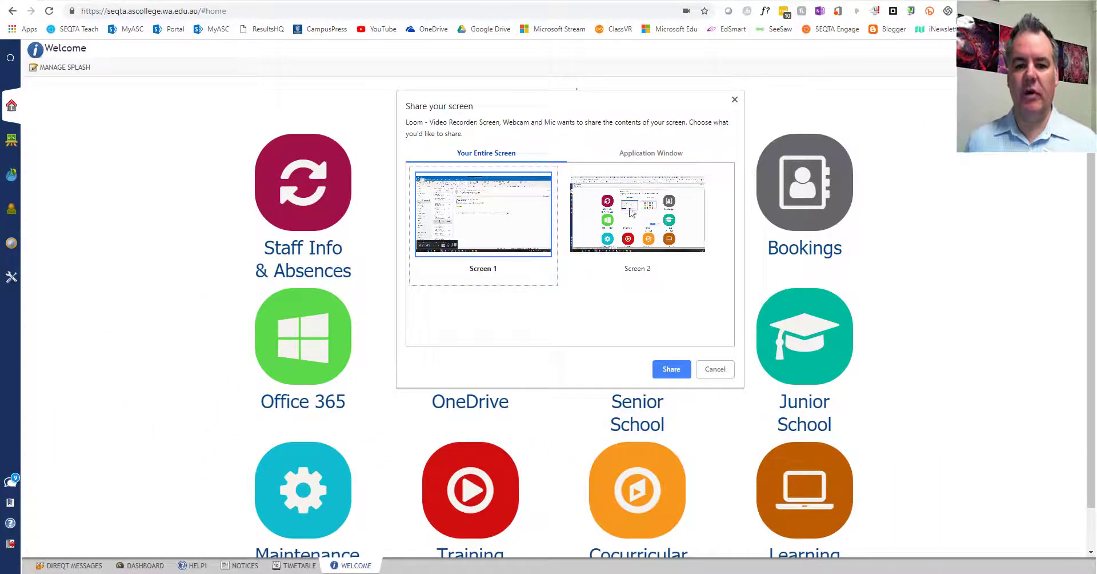
- Share Screen 2 as the recording source
{"action": "left_click", "coordinate": [637, 226]}
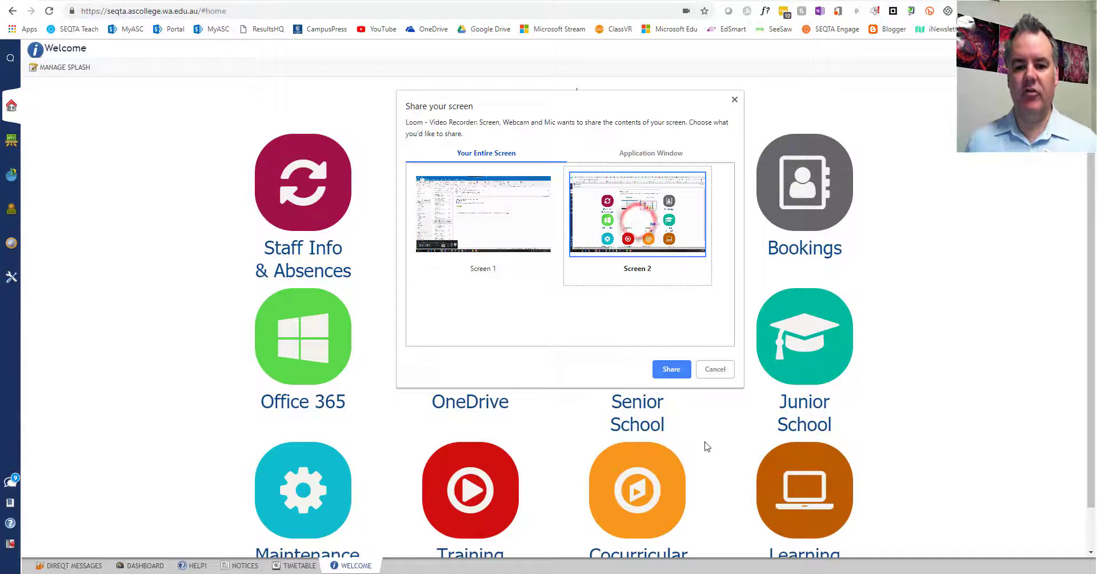
{"action": "left_click", "coordinate": [679, 375]}
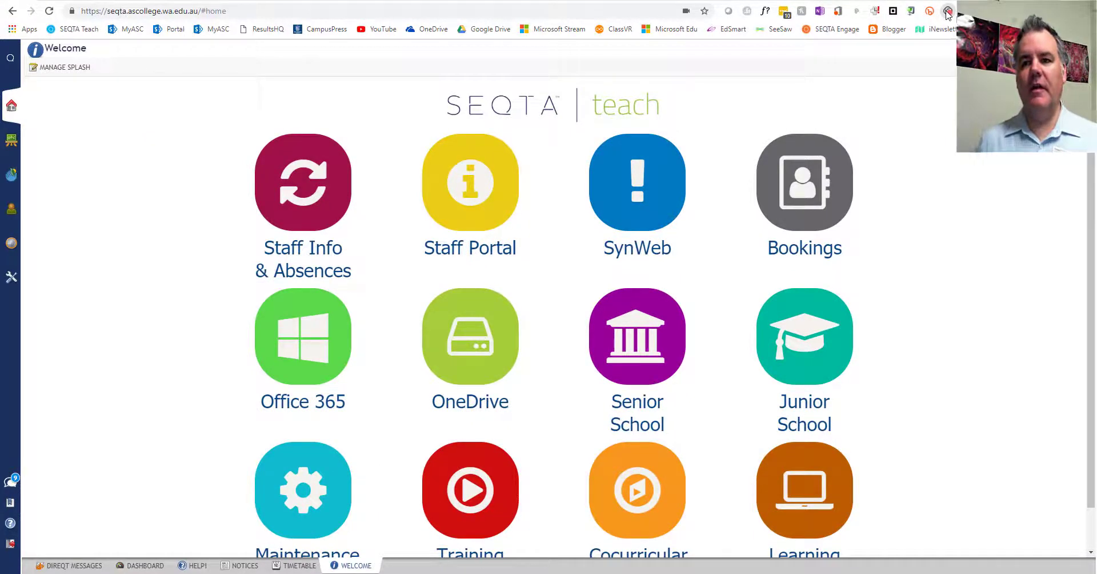
- Stop the recording, copy its share link, and preview the video to five seconds
{"action": "left_click", "coordinate": [948, 12]}
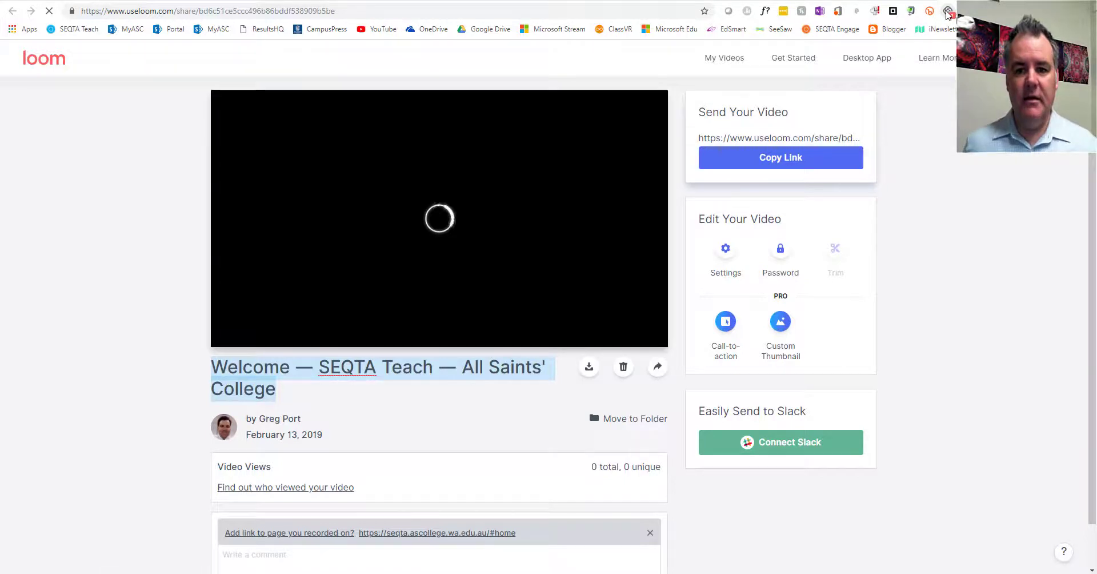
{"action": "left_click", "coordinate": [780, 162]}
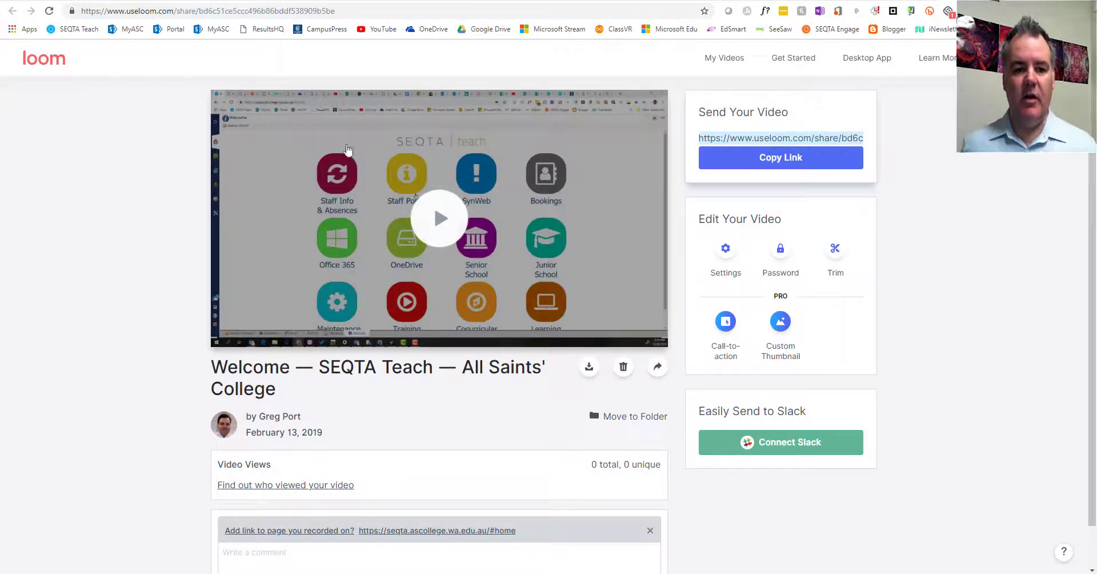
{"action": "left_click", "coordinate": [442, 220]}
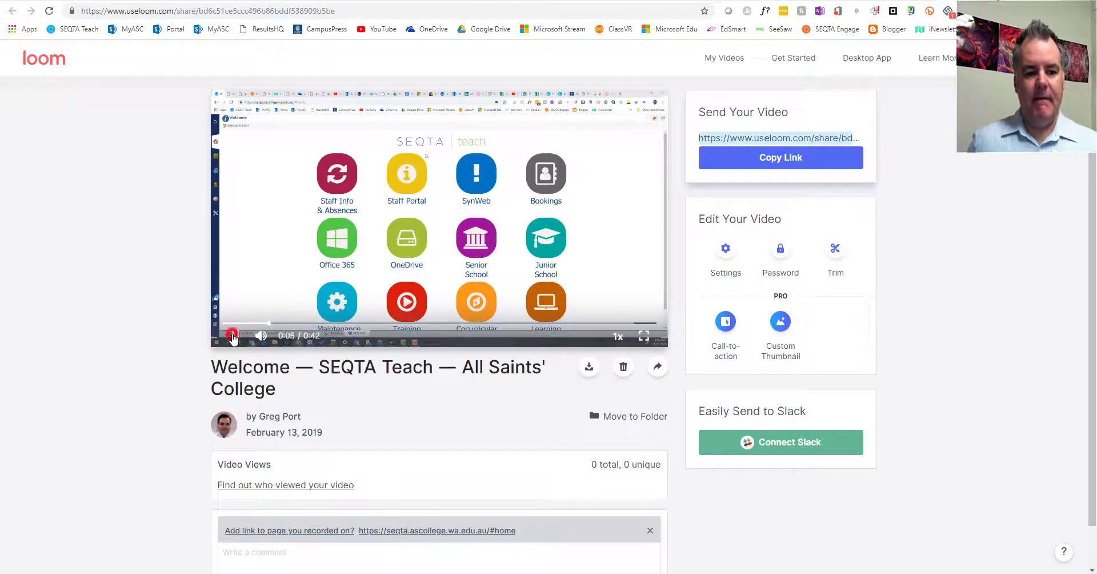
{"action": "left_click", "coordinate": [233, 336]}
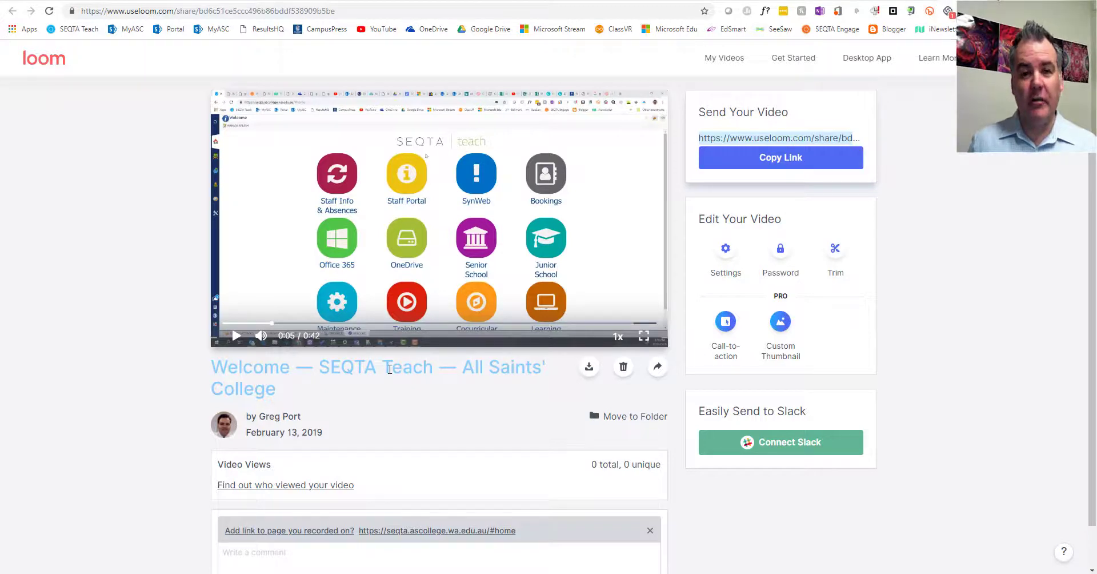
- Retitle the video 'Loom demo' and bring up the Trim editor
{"action": "left_click", "coordinate": [389, 369]}
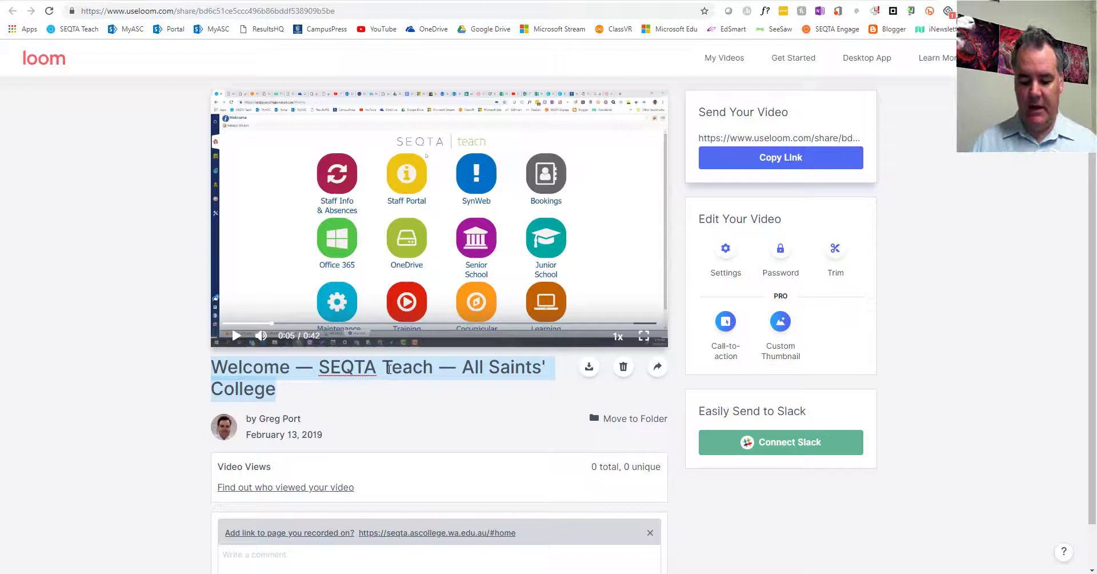
{"action": "type", "text": "Loom do"}
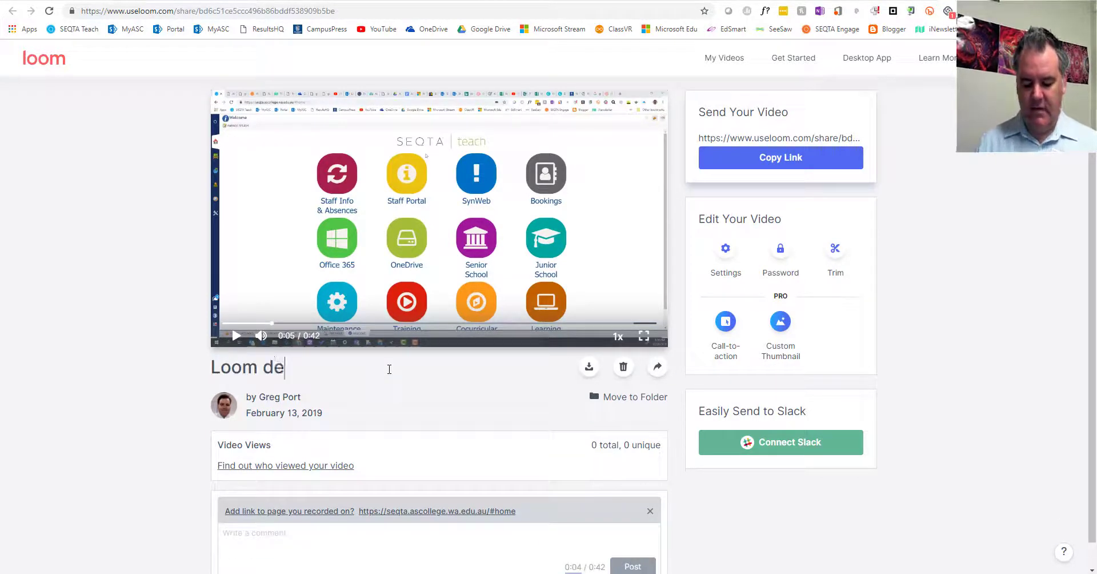
{"action": "type", "text": "mo"}
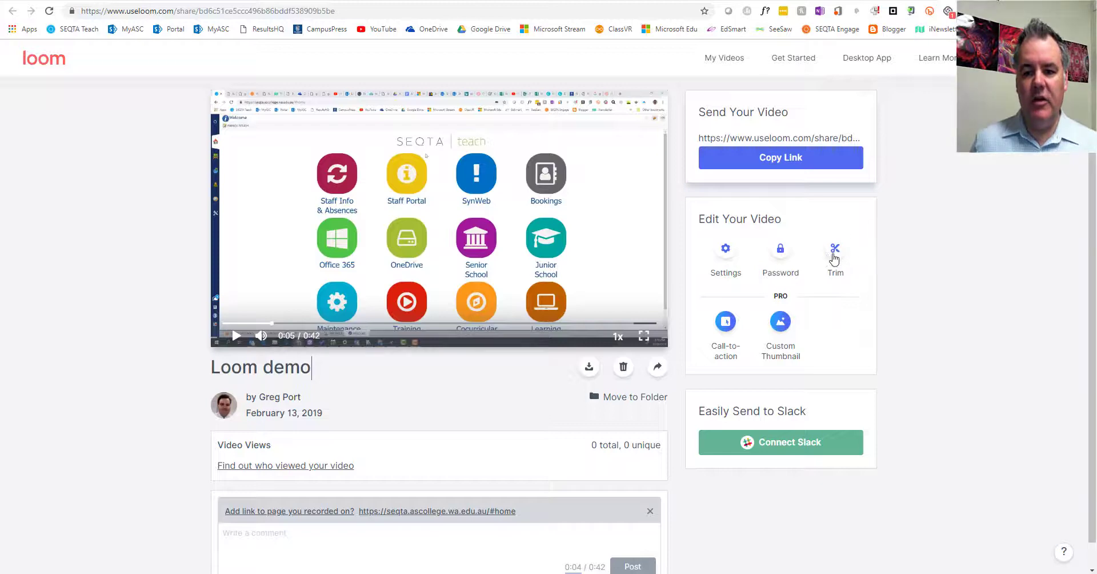
{"action": "left_click", "coordinate": [836, 257]}
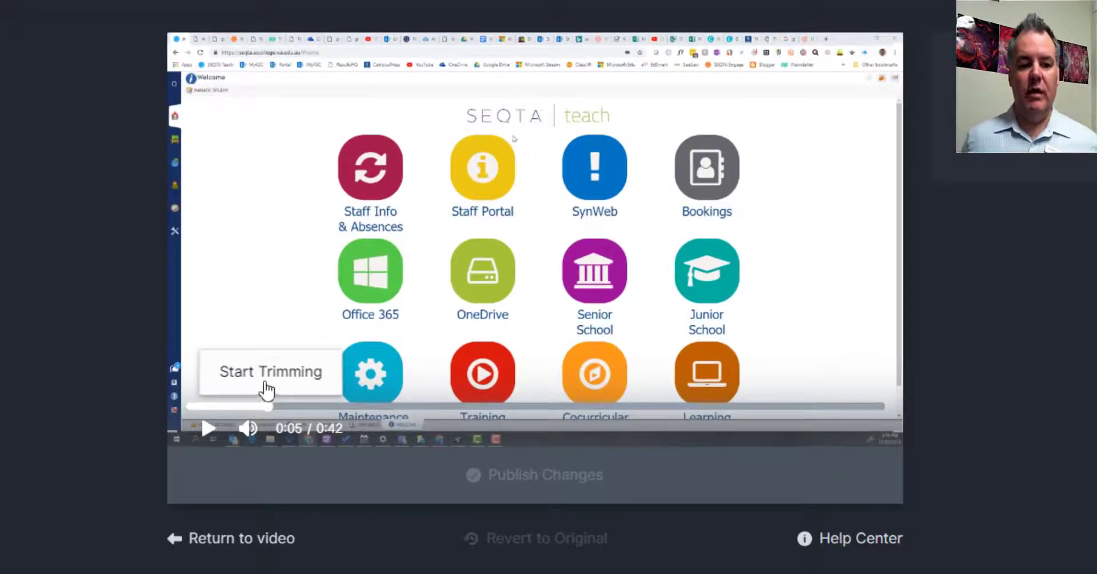
- Cut the 0:08.7–0:17.9 section from the video
{"action": "left_click", "coordinate": [259, 383]}
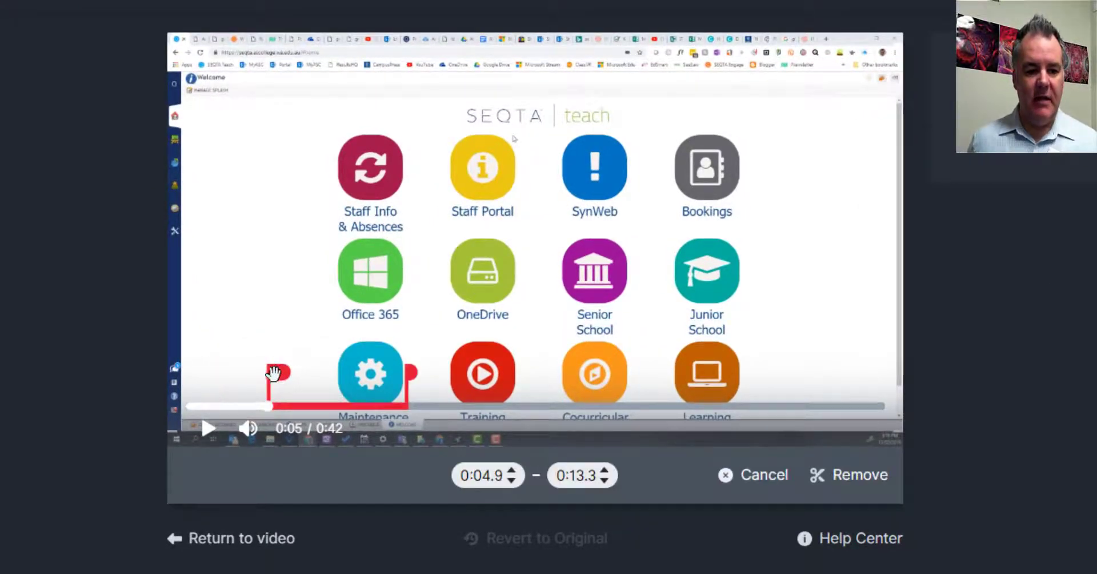
{"action": "left_click_drag", "start_coordinate": [323, 375], "coordinate": [336, 373]}
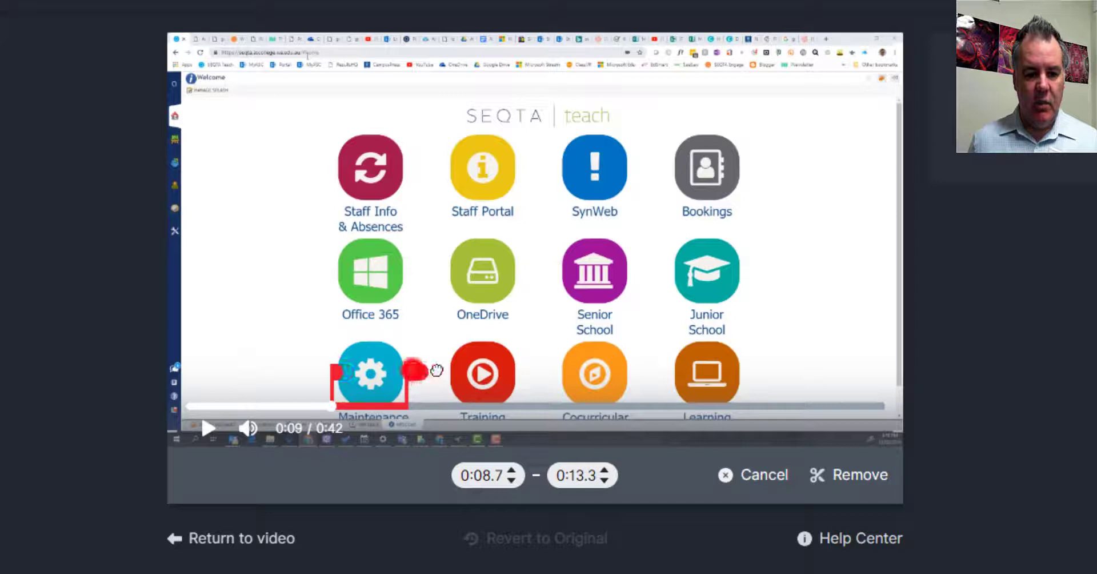
{"action": "left_click_drag", "start_coordinate": [411, 373], "coordinate": [447, 372]}
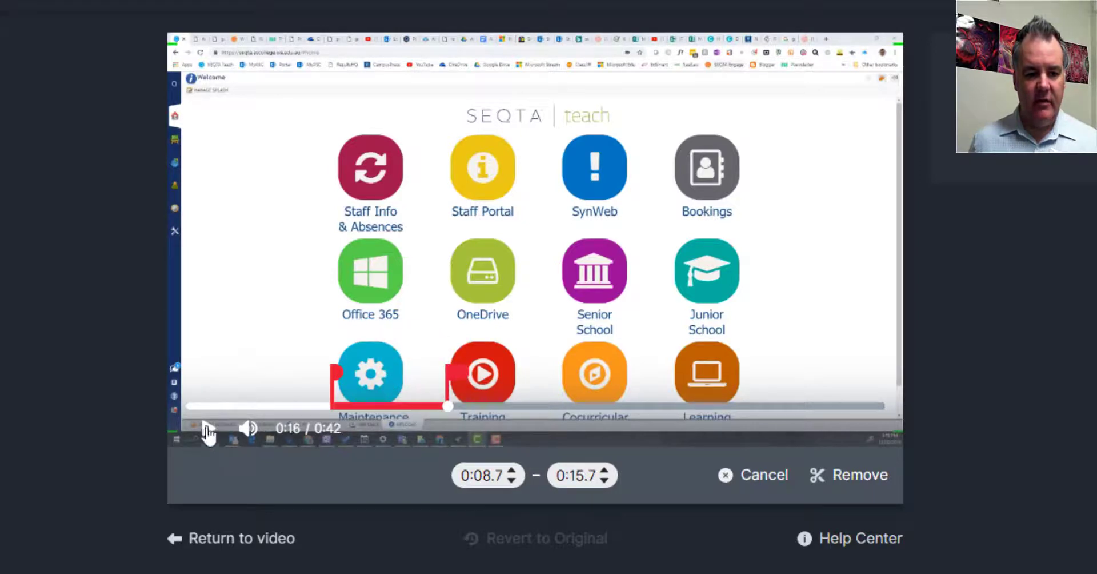
{"action": "left_click", "coordinate": [207, 429]}
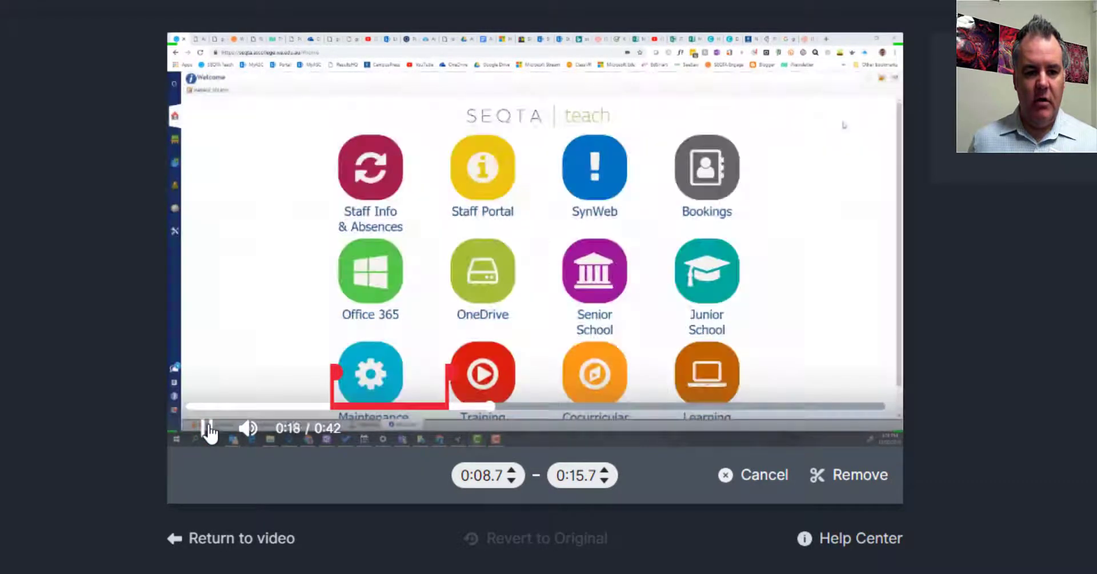
{"action": "left_click", "coordinate": [208, 429]}
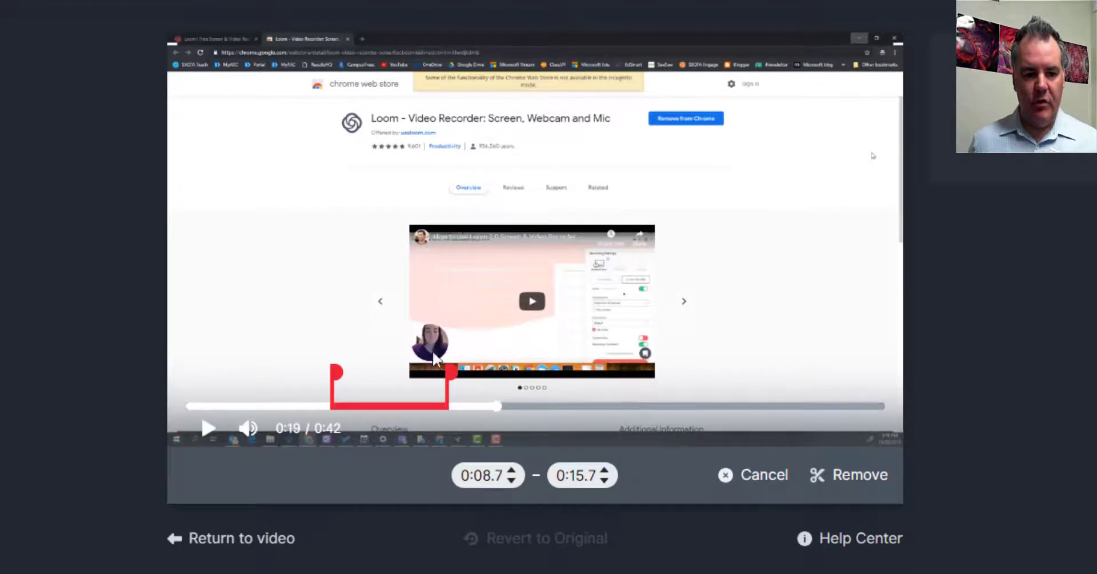
{"action": "left_click_drag", "start_coordinate": [451, 372], "coordinate": [485, 373]}
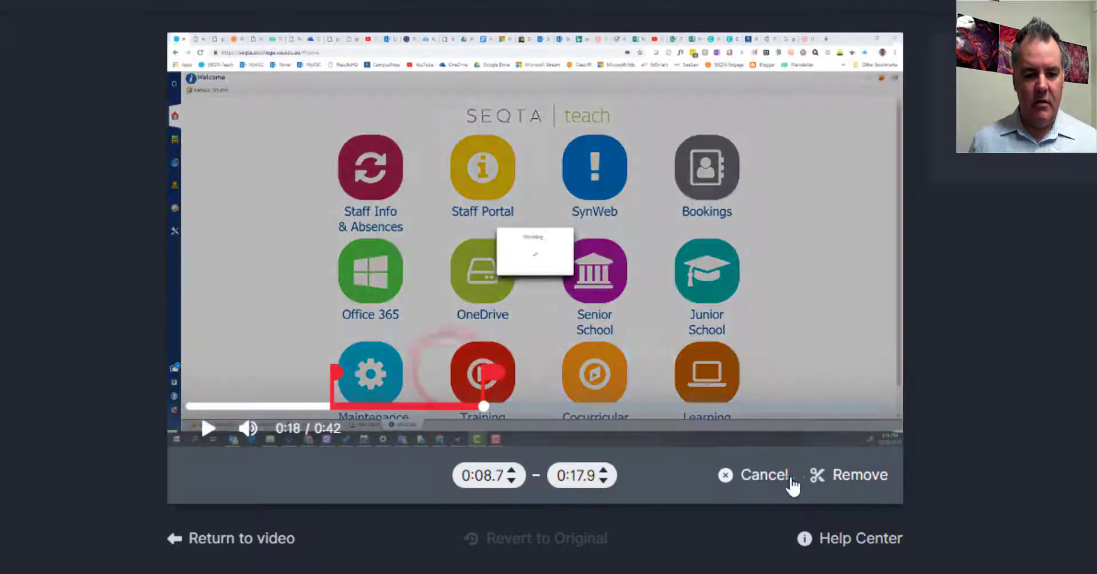
{"action": "left_click", "coordinate": [839, 475]}
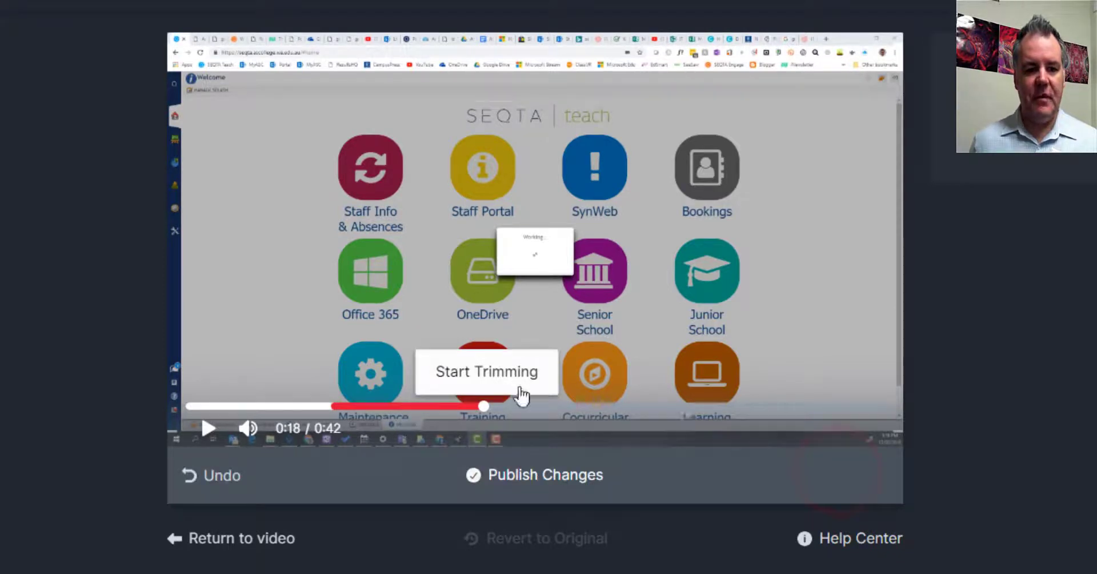
- Mark 0:26.6–0:35.4 as a second section to cut
{"action": "left_click", "coordinate": [503, 375]}
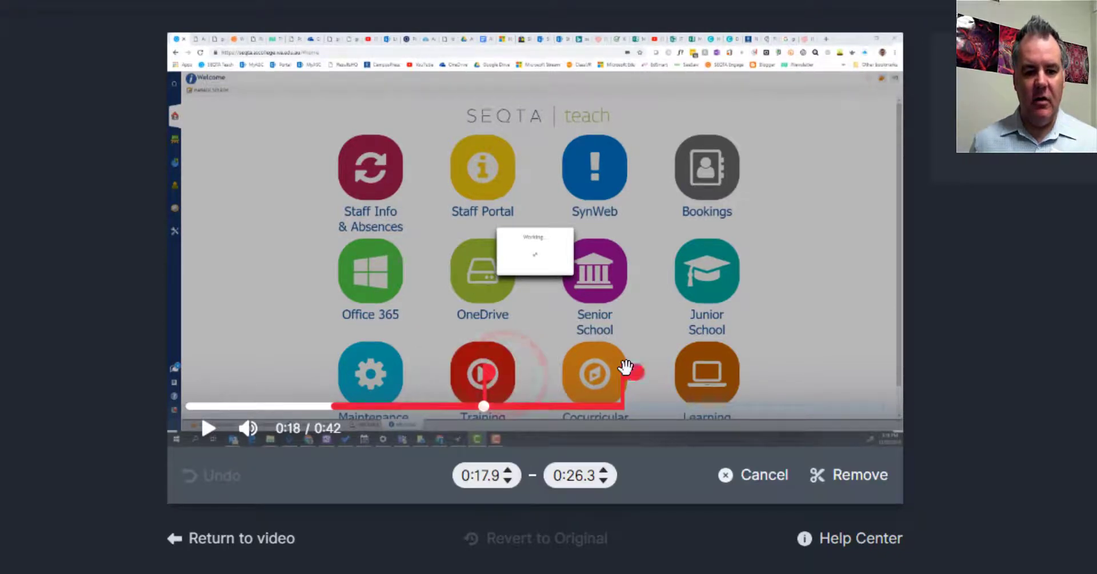
{"action": "left_click_drag", "start_coordinate": [627, 368], "coordinate": [777, 371]}
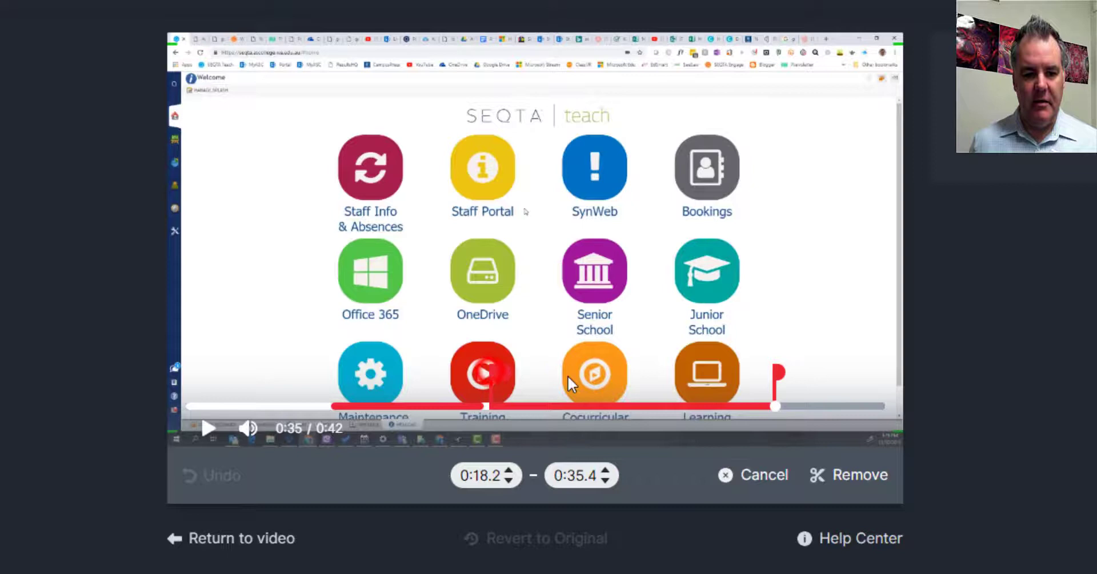
{"action": "left_click_drag", "start_coordinate": [490, 372], "coordinate": [631, 375]}
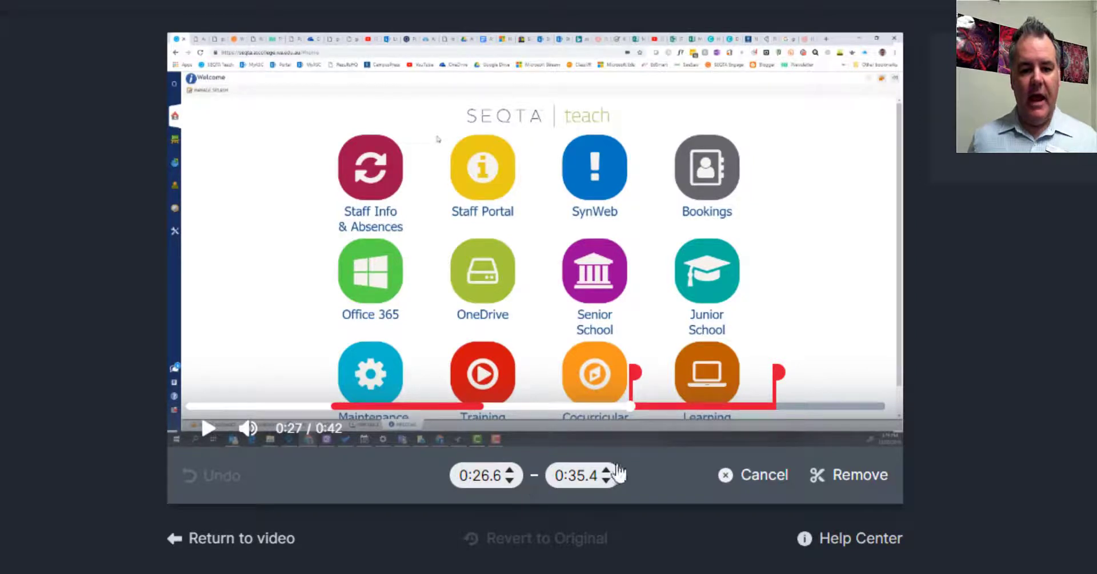
- Remove the 0:26.6–0:35.4 section and publish both trims
{"action": "left_click", "coordinate": [848, 475]}
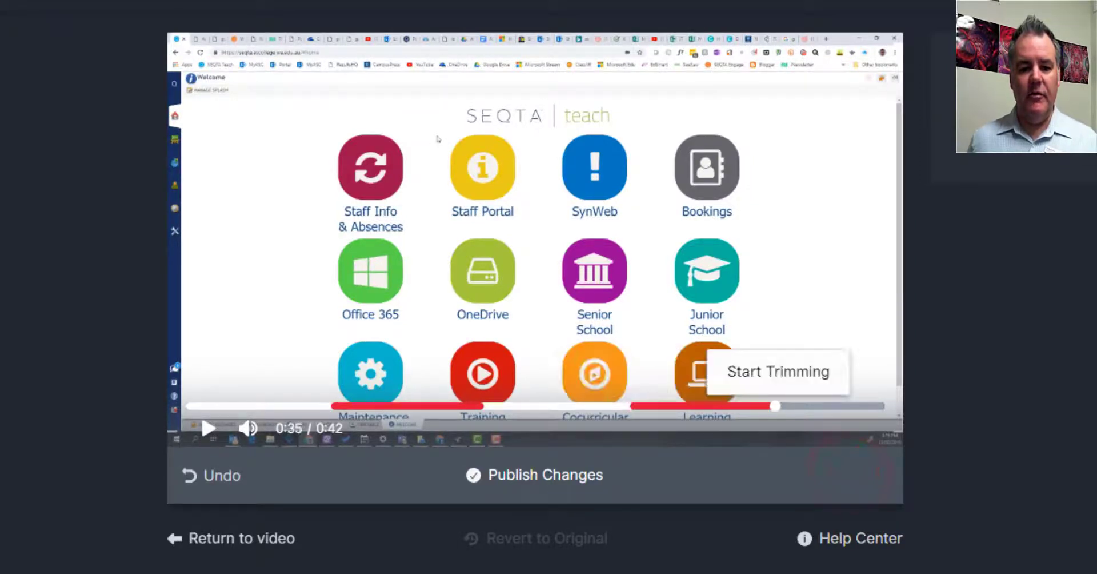
{"action": "left_click", "coordinate": [559, 479]}
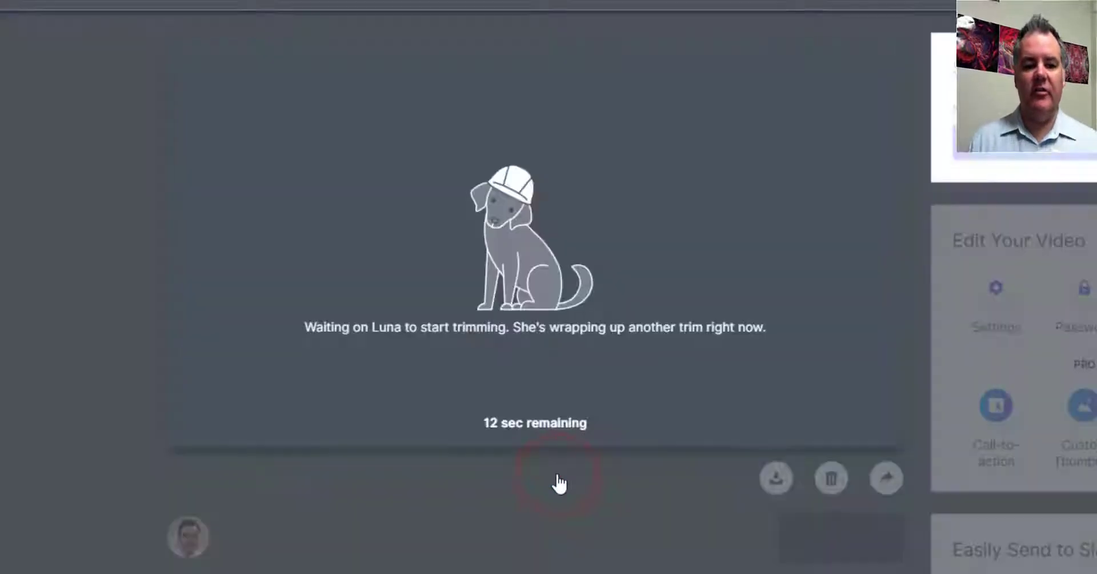